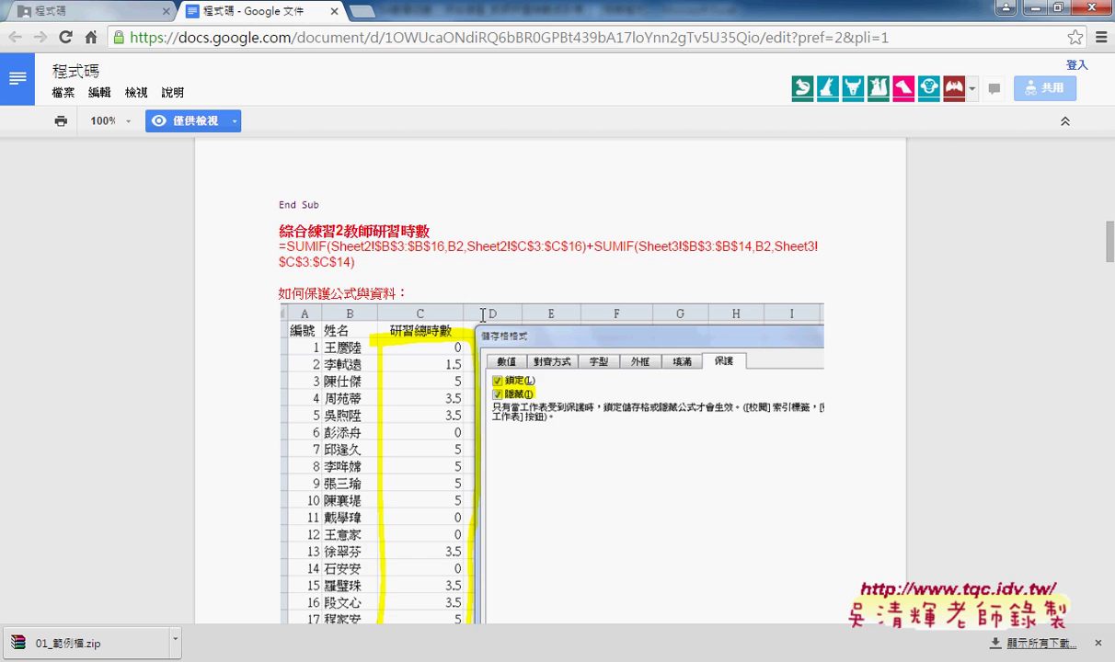
- Read through the SUMIF formula and both VBA subs in Google Docs, then set Chrome aside to show Excel
scroll(482, 316, down, 2)
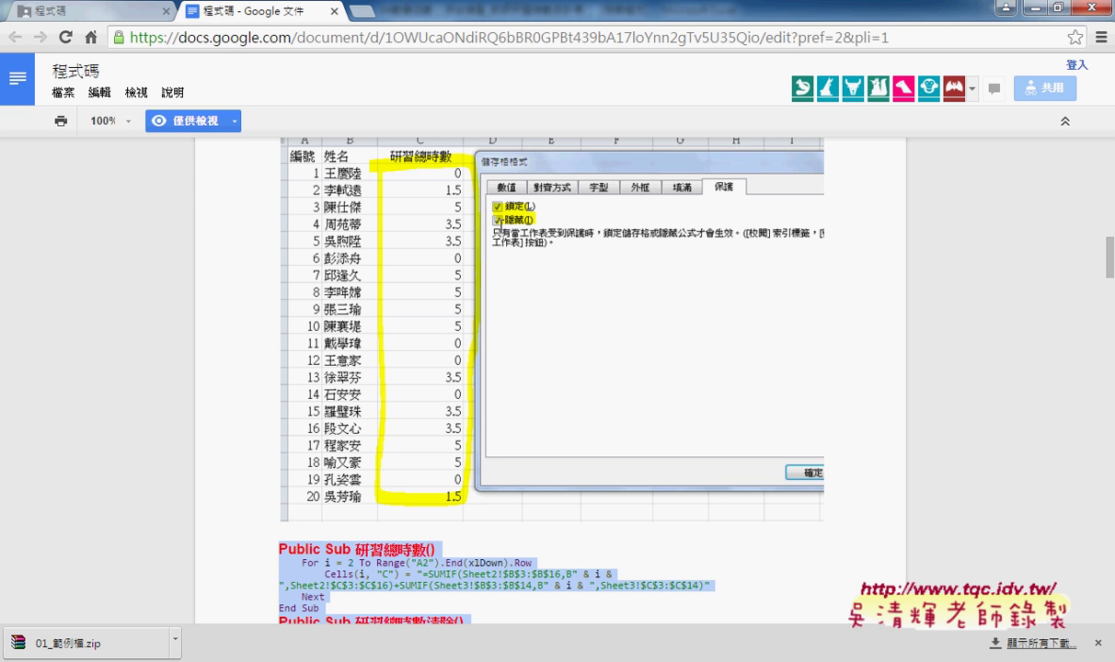
scroll(617, 277, up, 2)
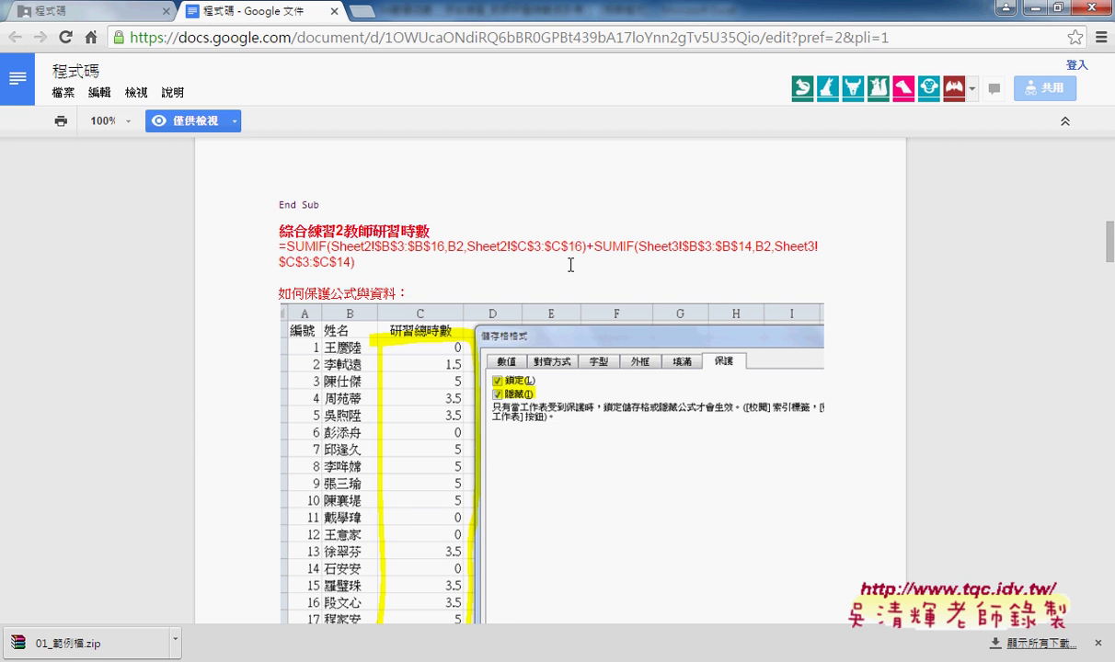
scroll(457, 322, down, 2)
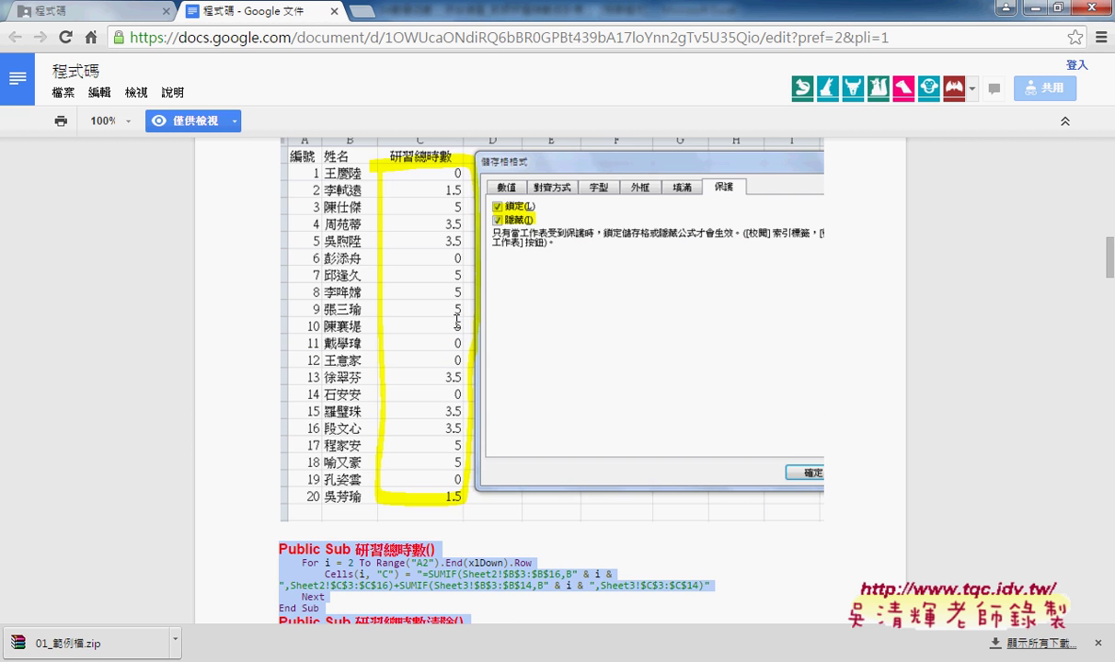
scroll(428, 348, down, 1)
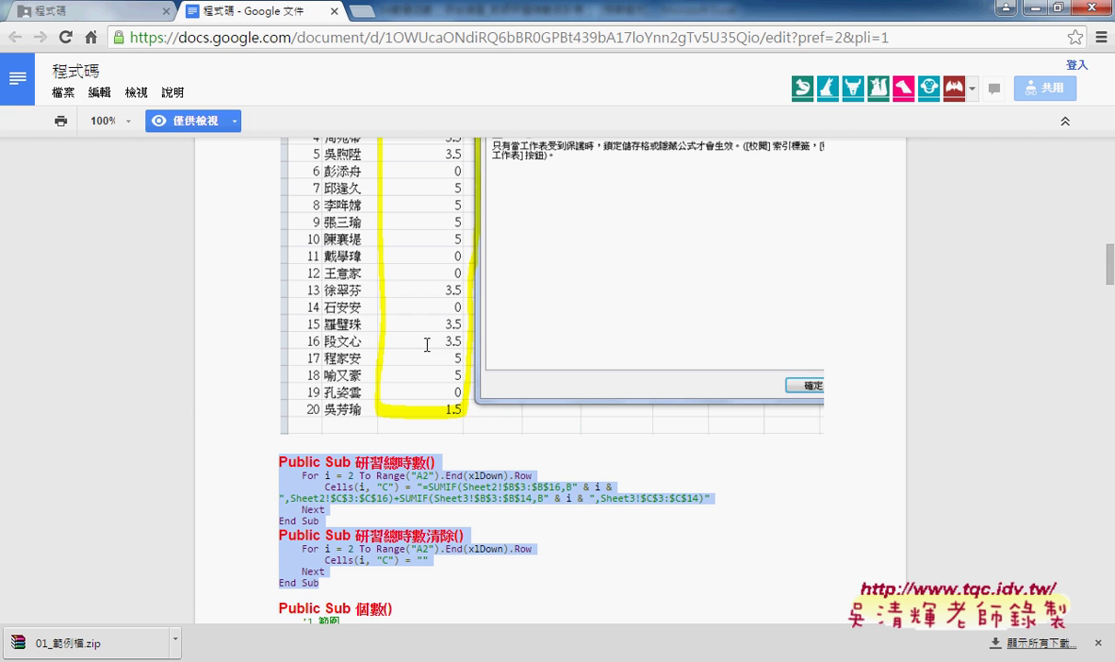
scroll(428, 346, down, 2)
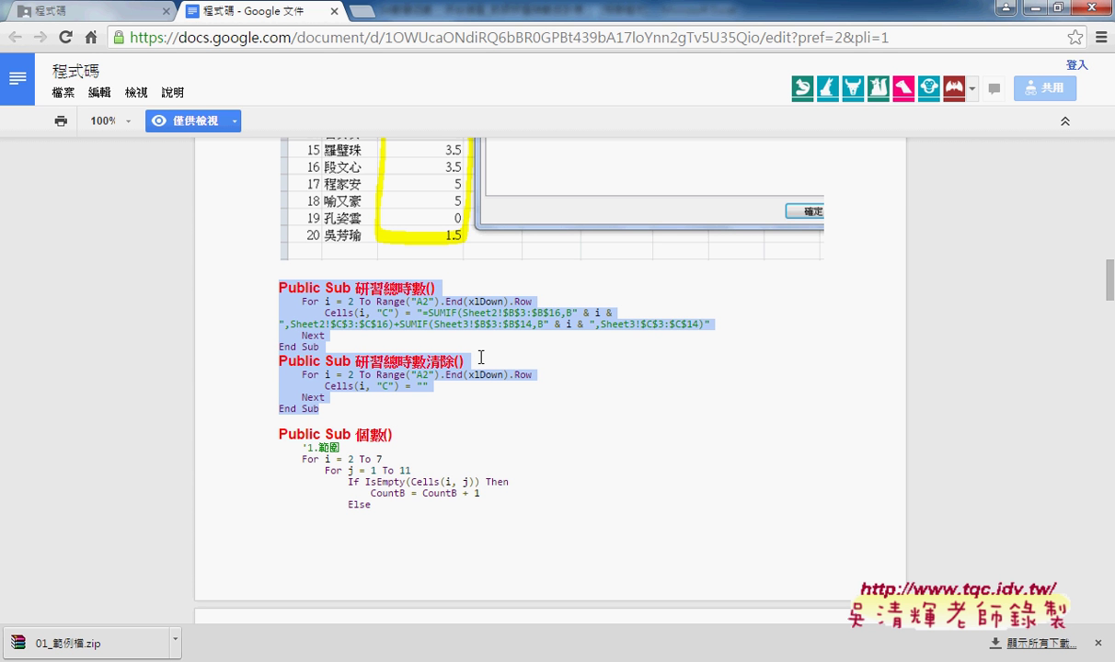
click(1035, 12)
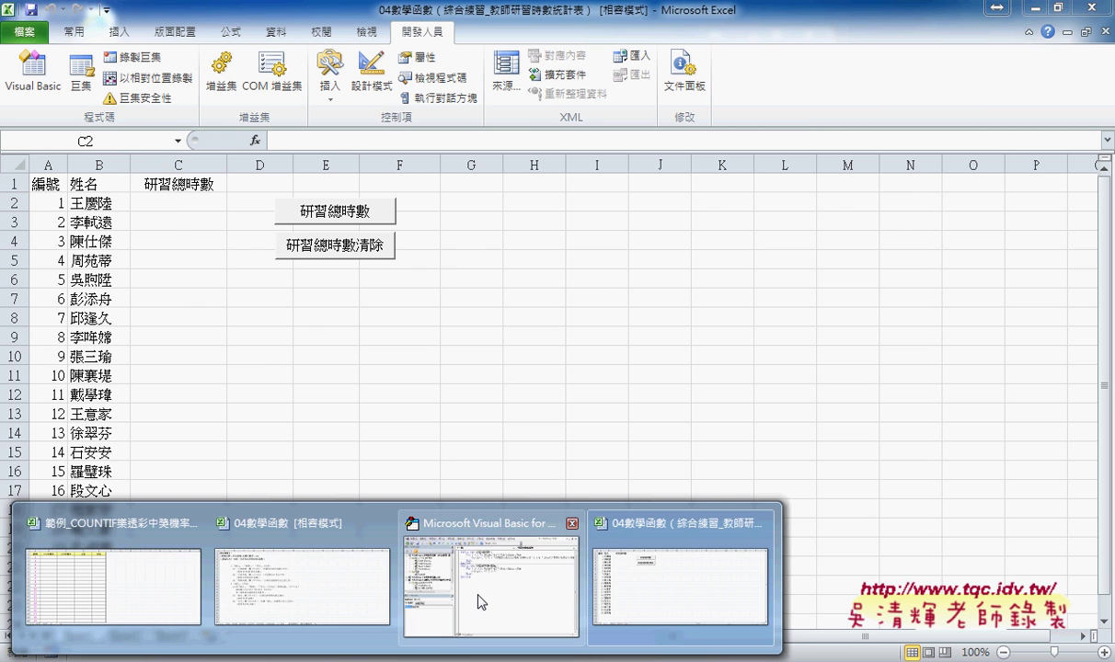
- Unlock the 04數學函數.xls VBA project with its project password
click(452, 563)
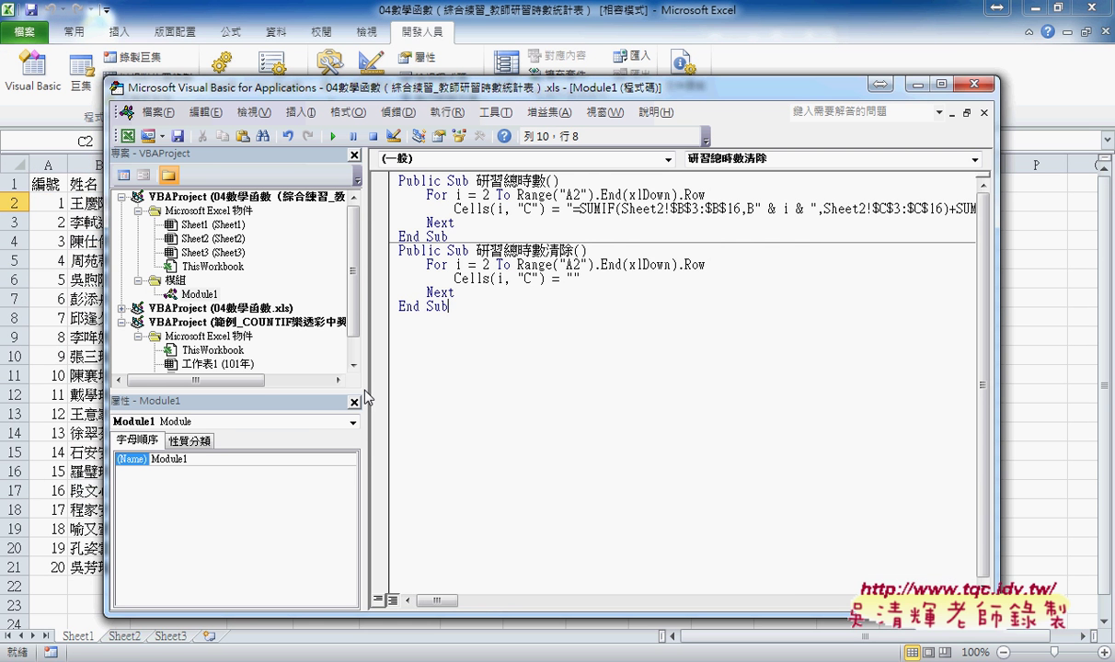
click(353, 318)
click(281, 282)
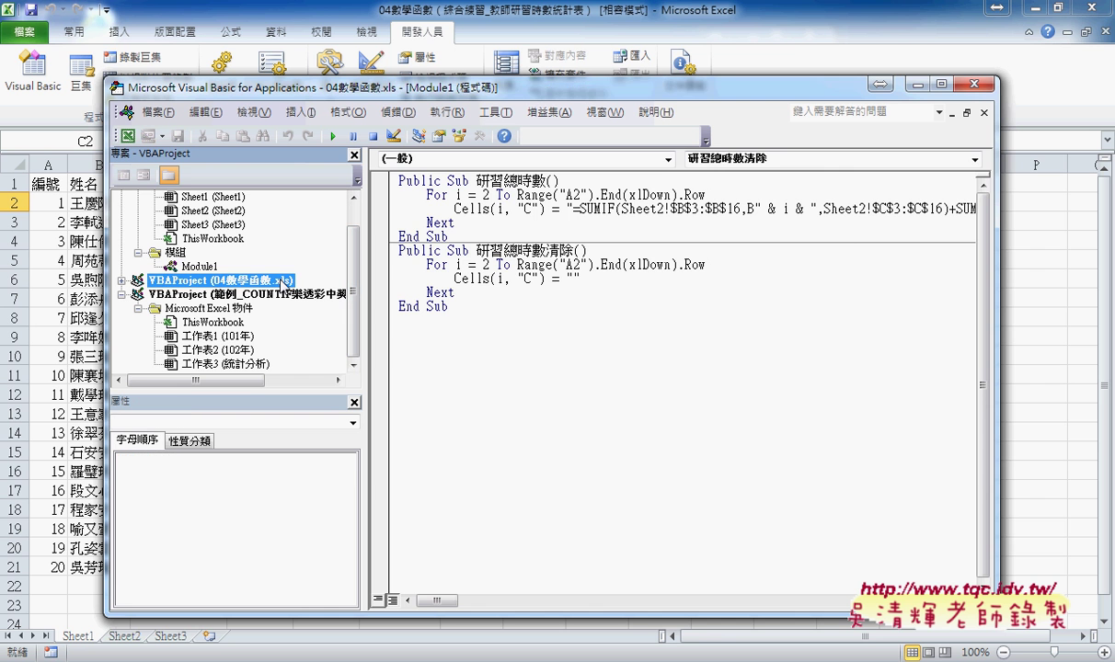
click(123, 280)
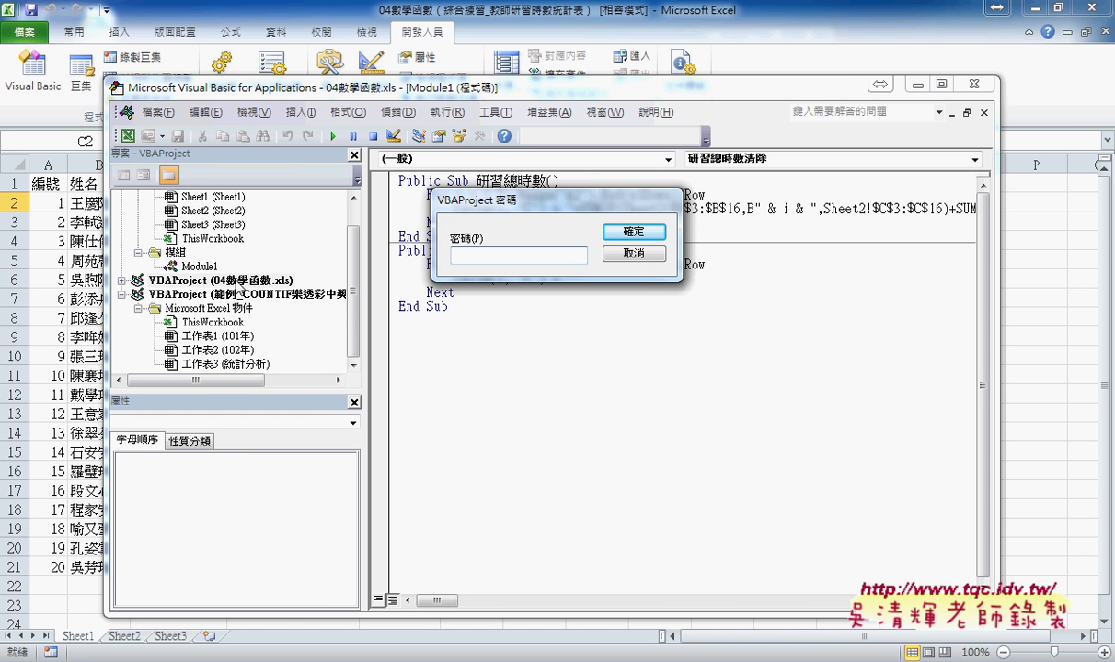
key(Return)
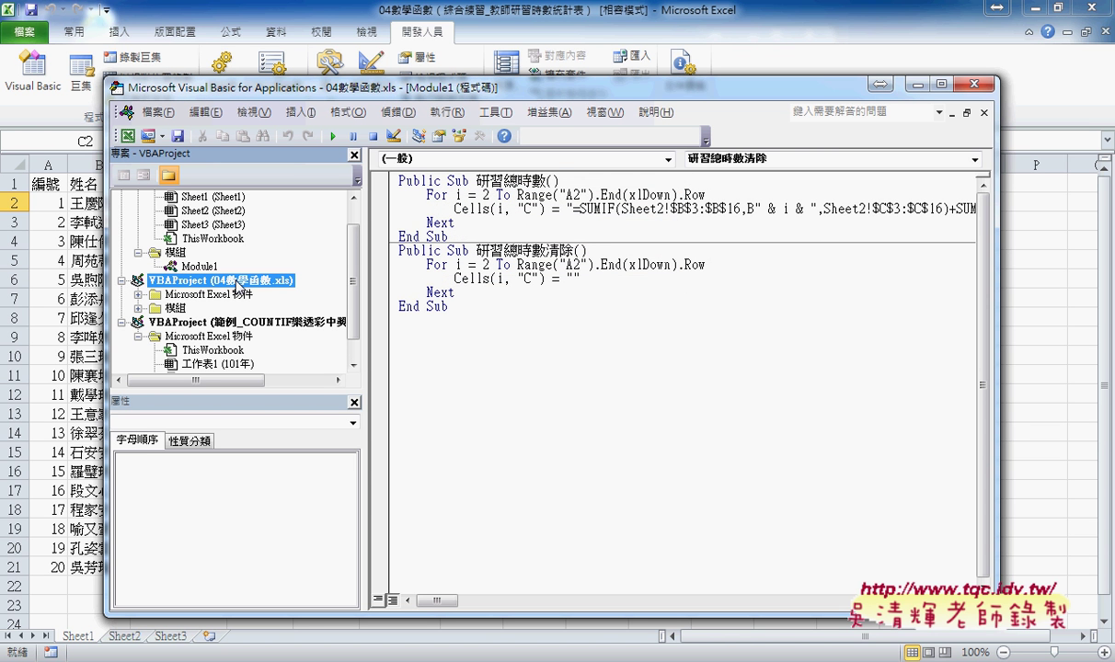
- Expand Microsoft Excel 物件, inspect ThisWorkbook, then collapse the folder again
click(217, 294)
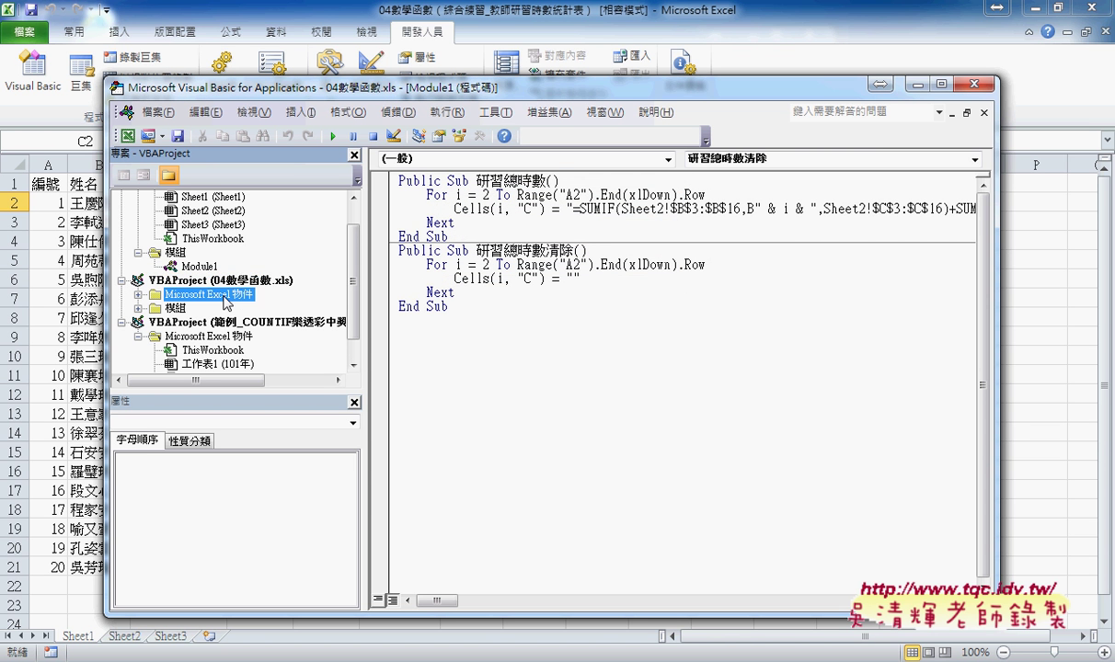
click(138, 294)
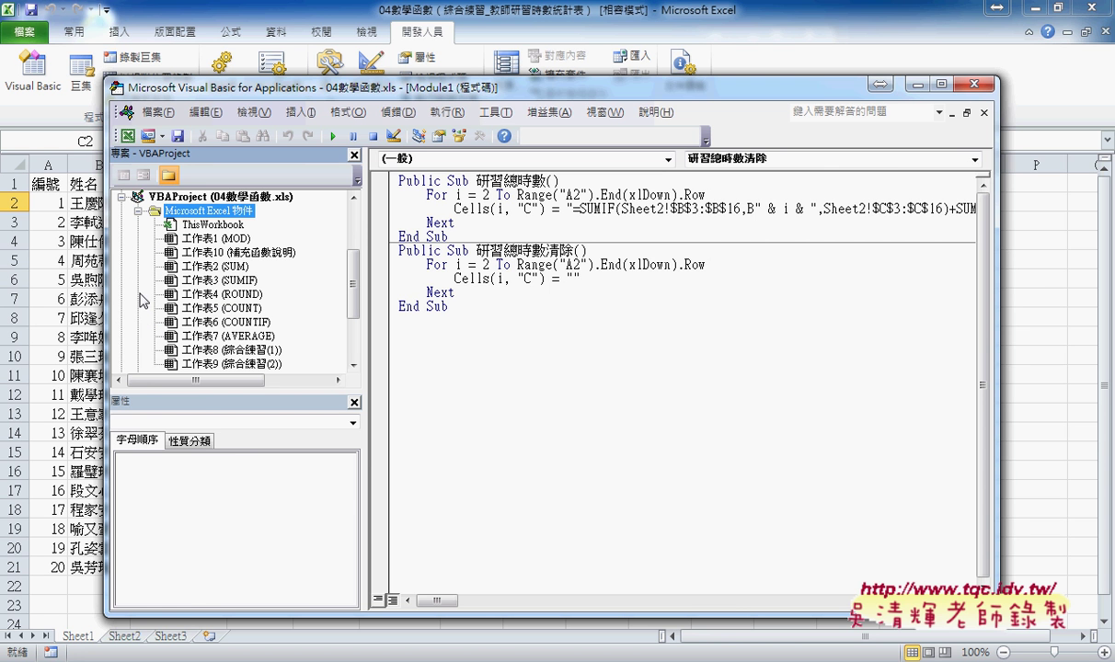
click(193, 224)
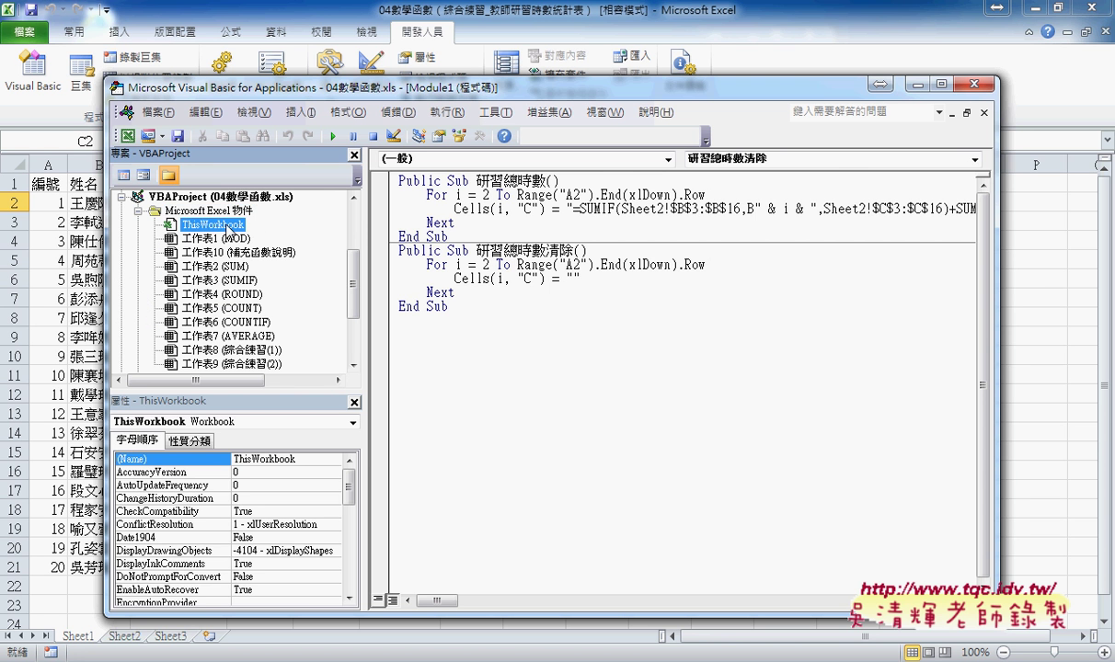
click(138, 211)
- Expand 模組 and open Module1's training-hours macros, closing the 月考 code window
click(171, 279)
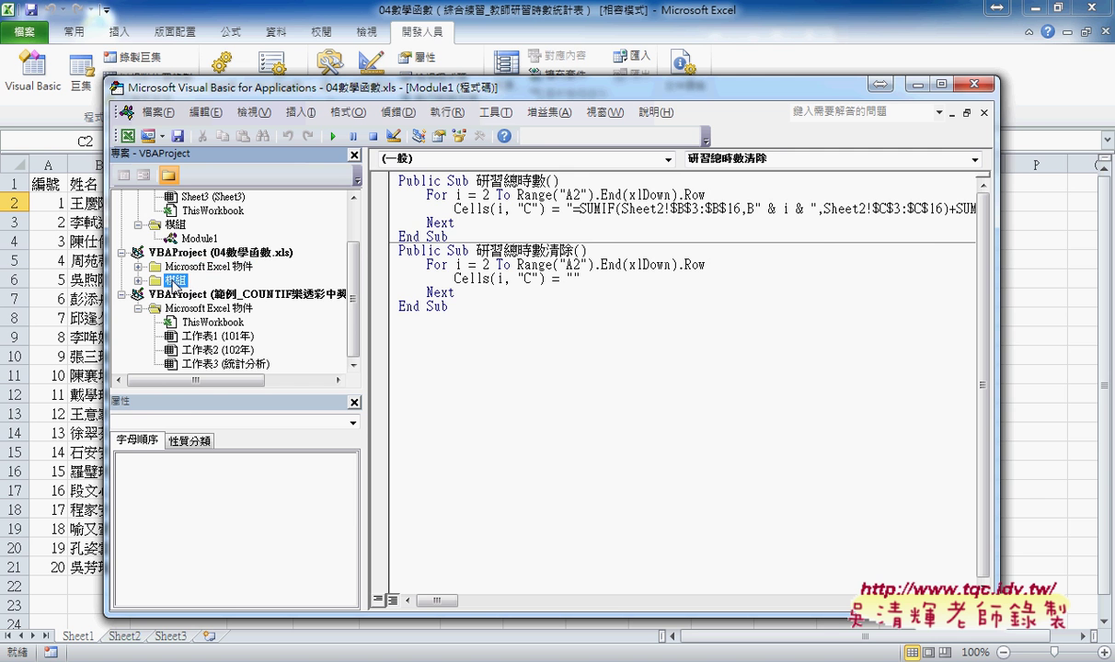
click(138, 280)
double_click(199, 294)
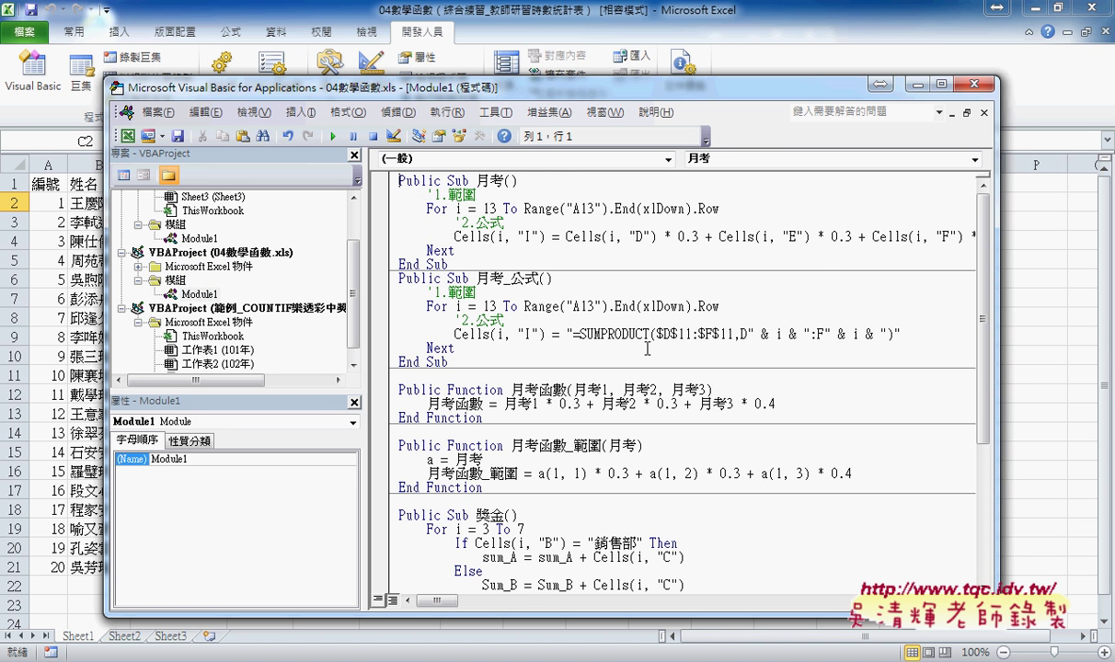
click(984, 112)
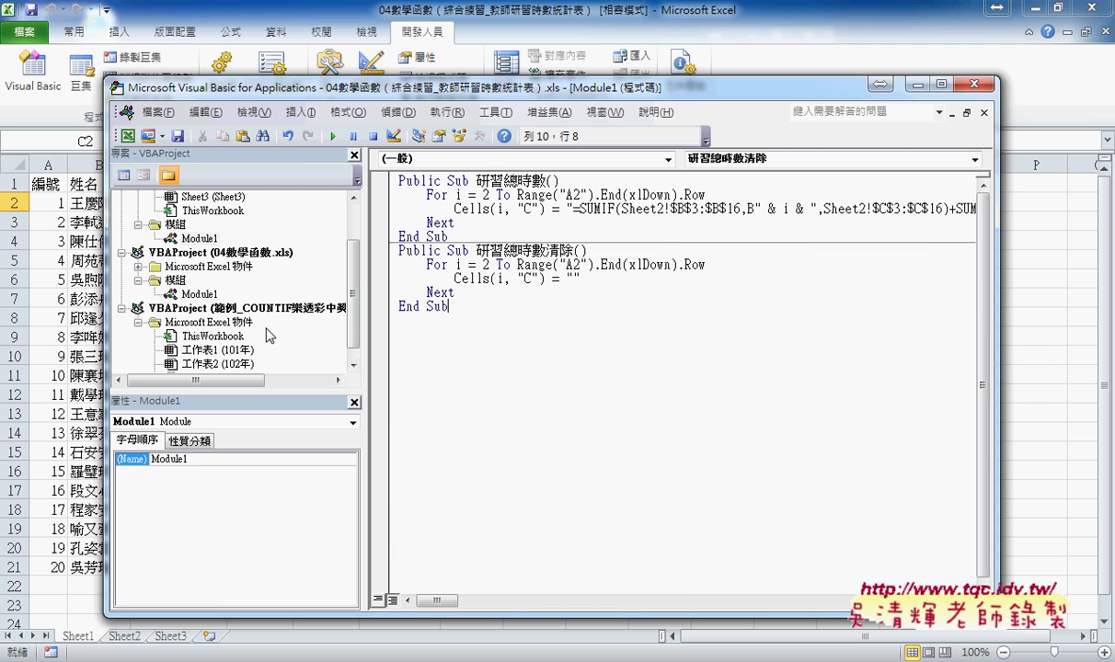
click(201, 294)
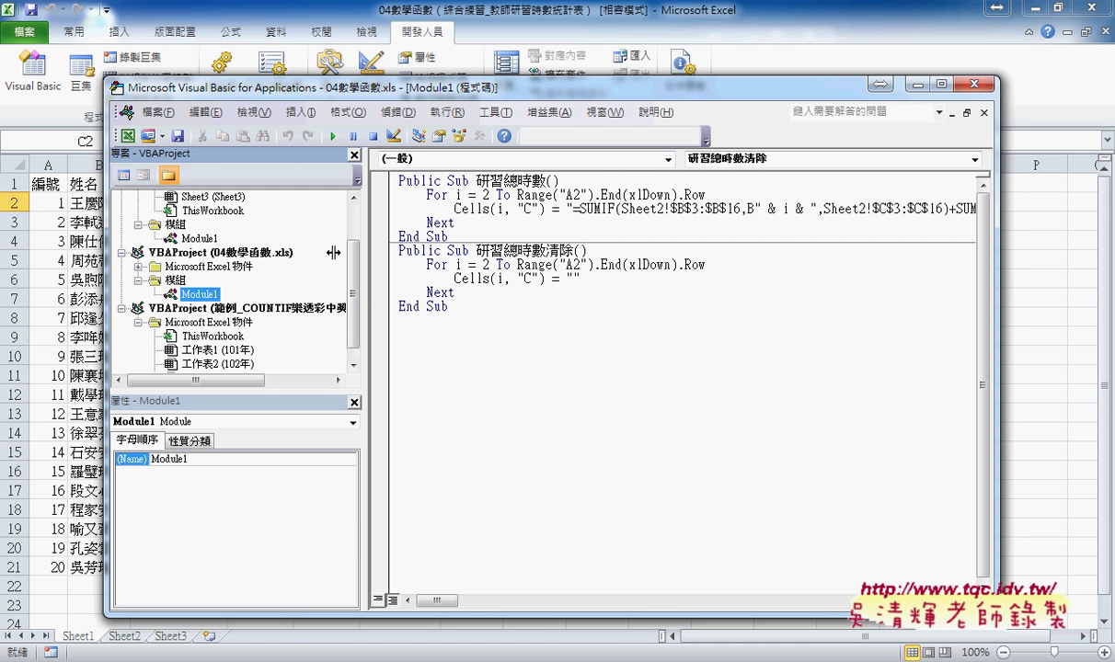
- Switch from the VBA editor back to the worksheet with the 研習總時數 and 研習總時數清除 buttons
click(92, 279)
- Fill C2:C21 with SUMIF totals using 研習總時數, test clearing, then refill them
click(179, 202)
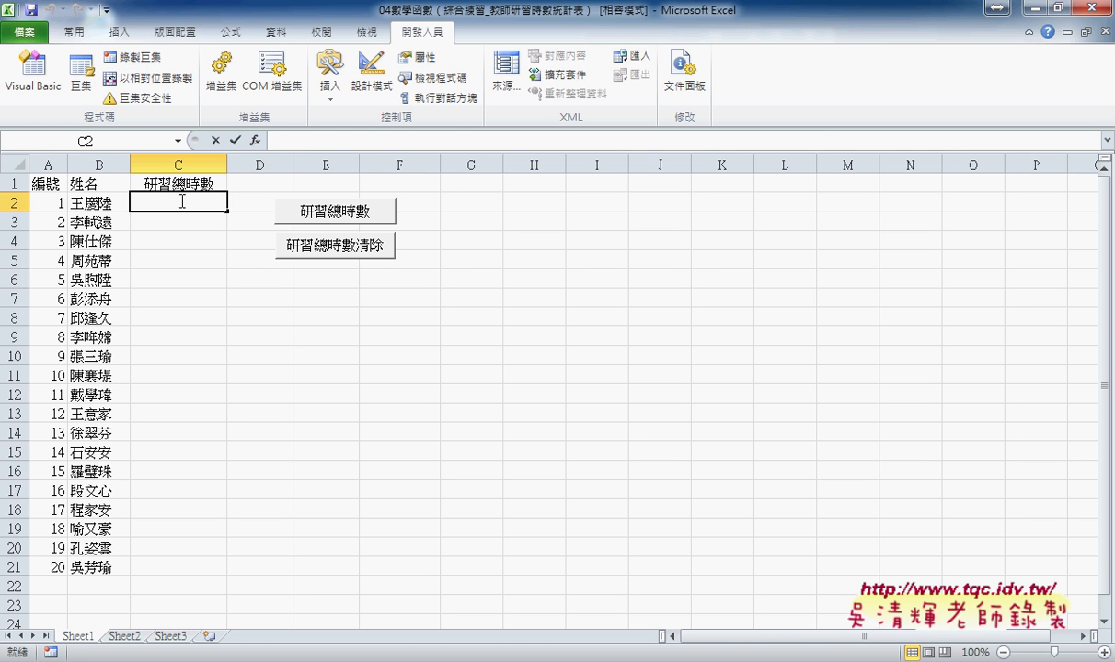
click(182, 236)
drag(192, 207, 205, 572)
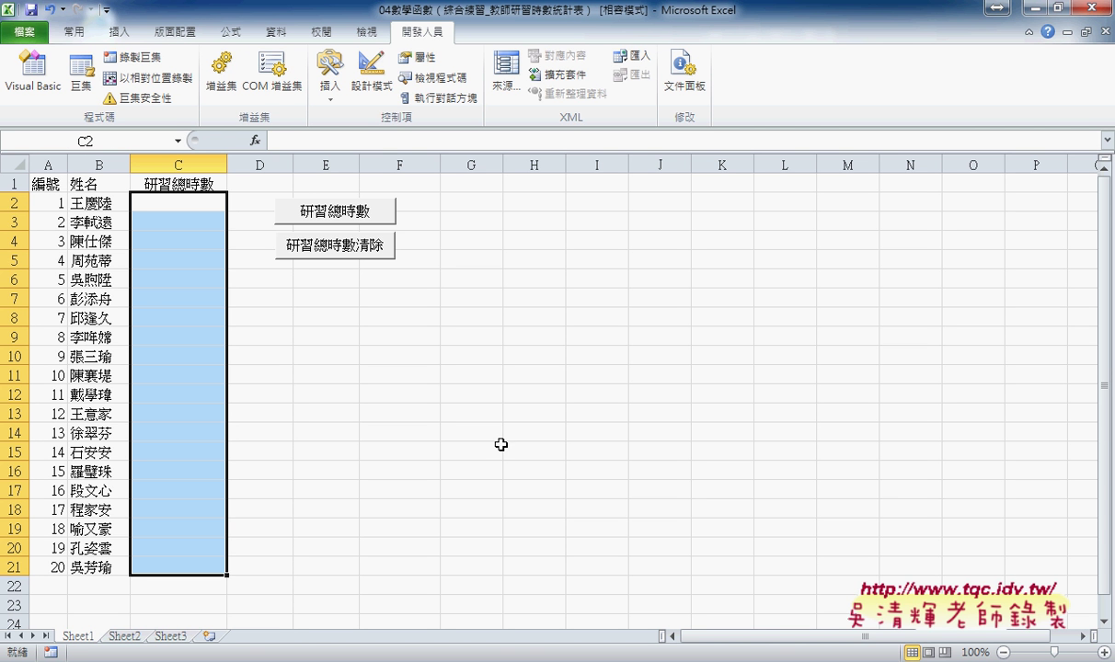
click(363, 217)
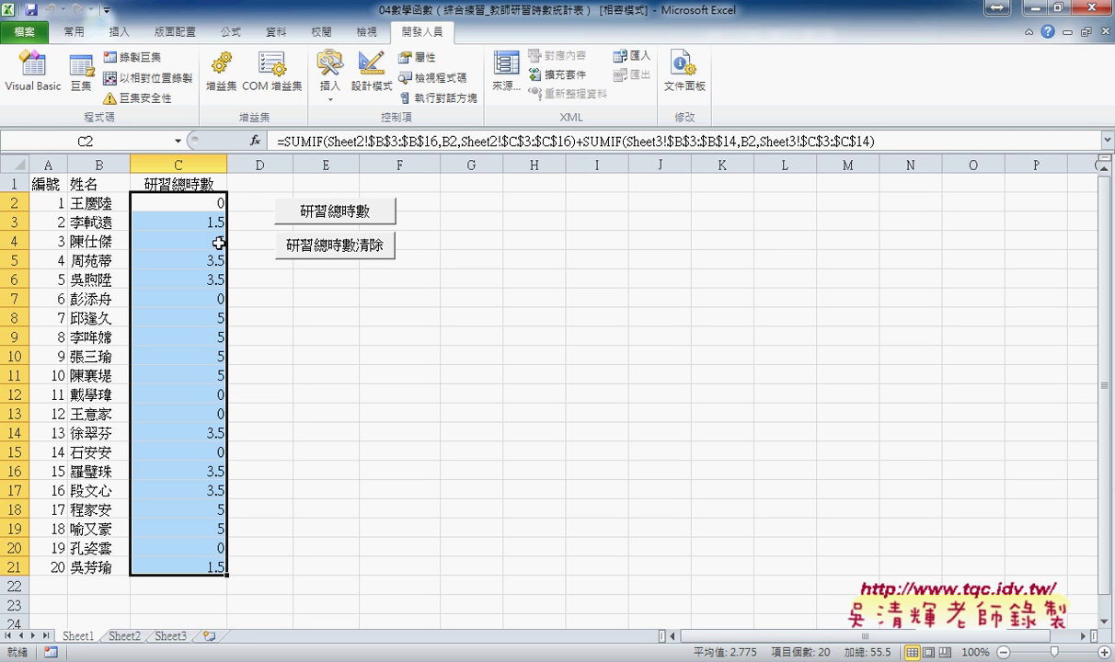
click(355, 247)
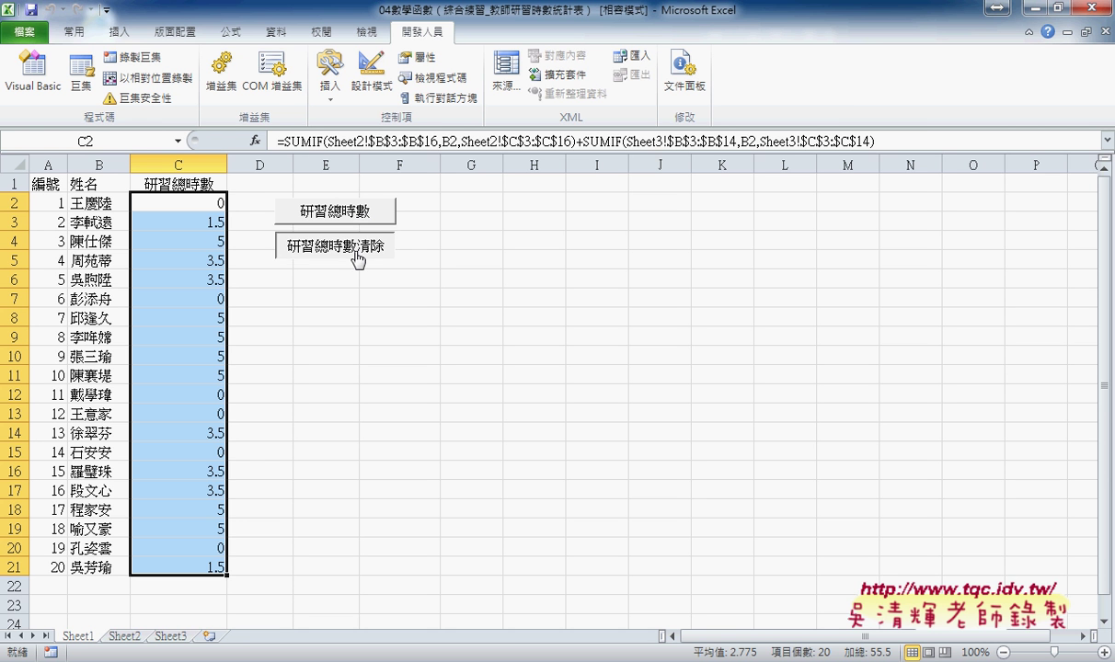
click(342, 213)
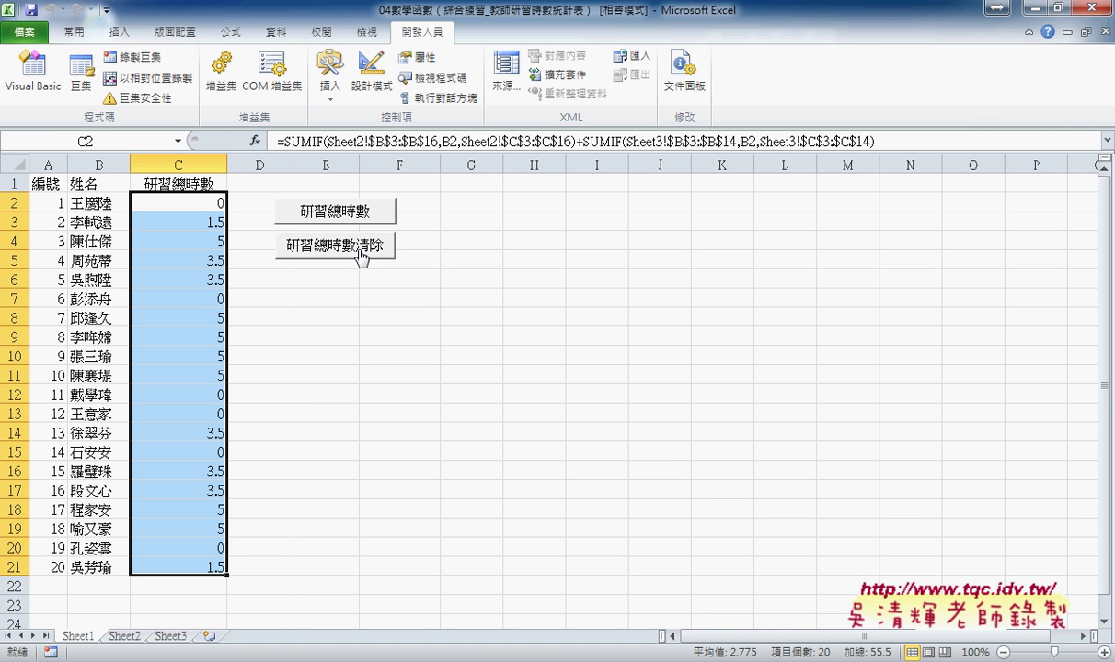
click(443, 297)
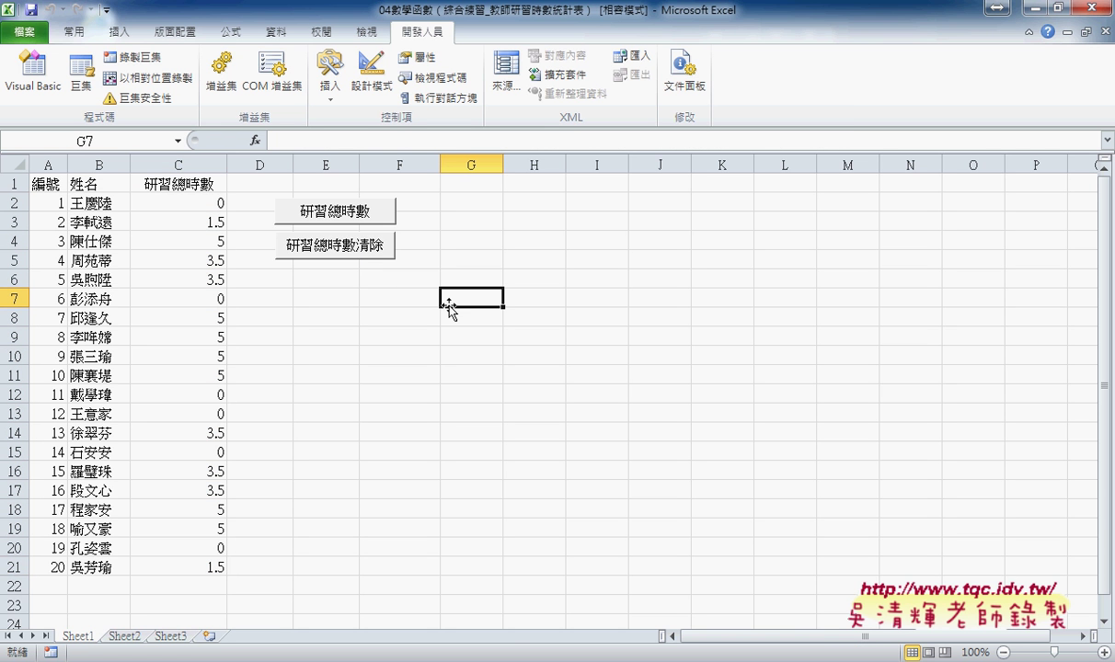
- Empty C2:C21 with the 研習總時數清除 button, then restore the training-hour totals
click(336, 247)
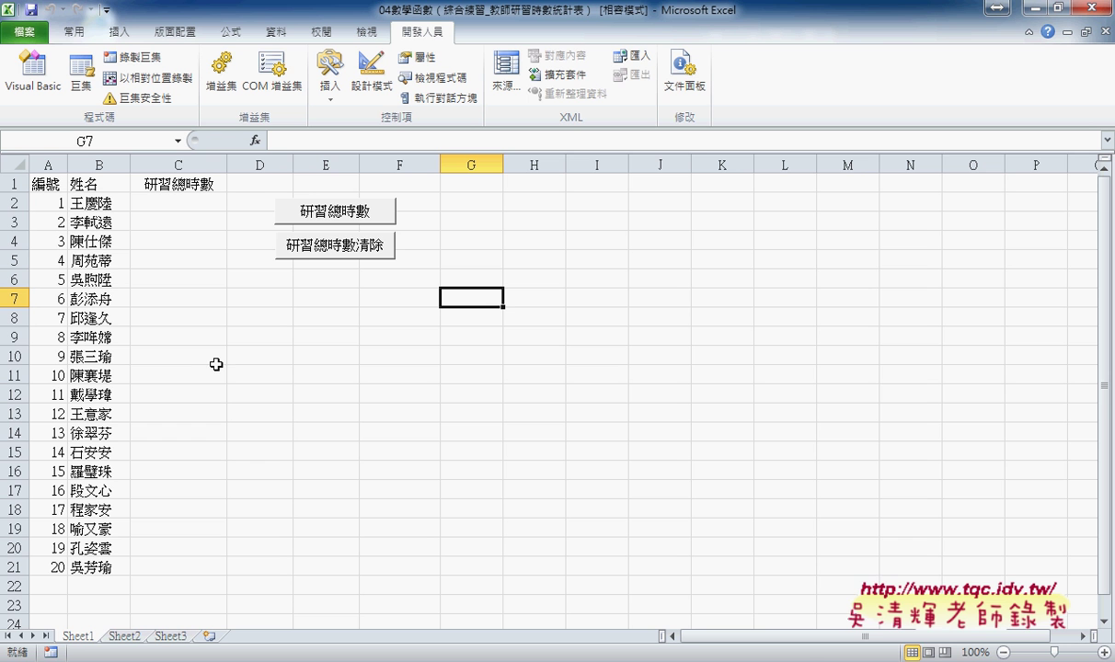
key(ctrl+shift+d)
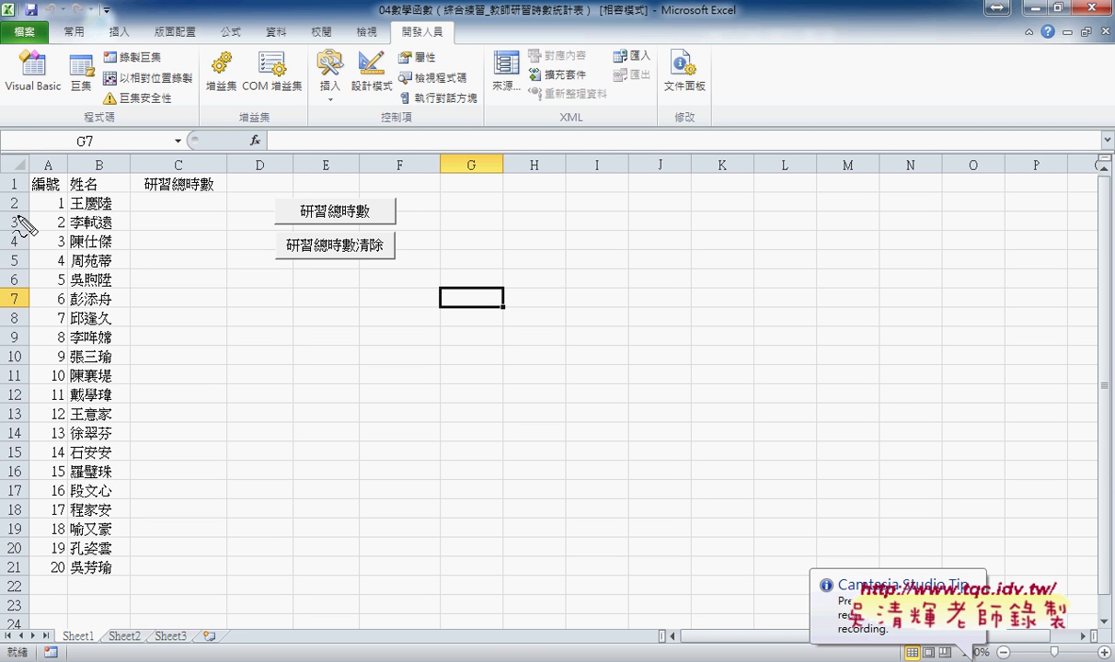
mouse_move(19, 217)
mouse_down()
mouse_move(23, 204)
mouse_move(20, 215)
mouse_up()
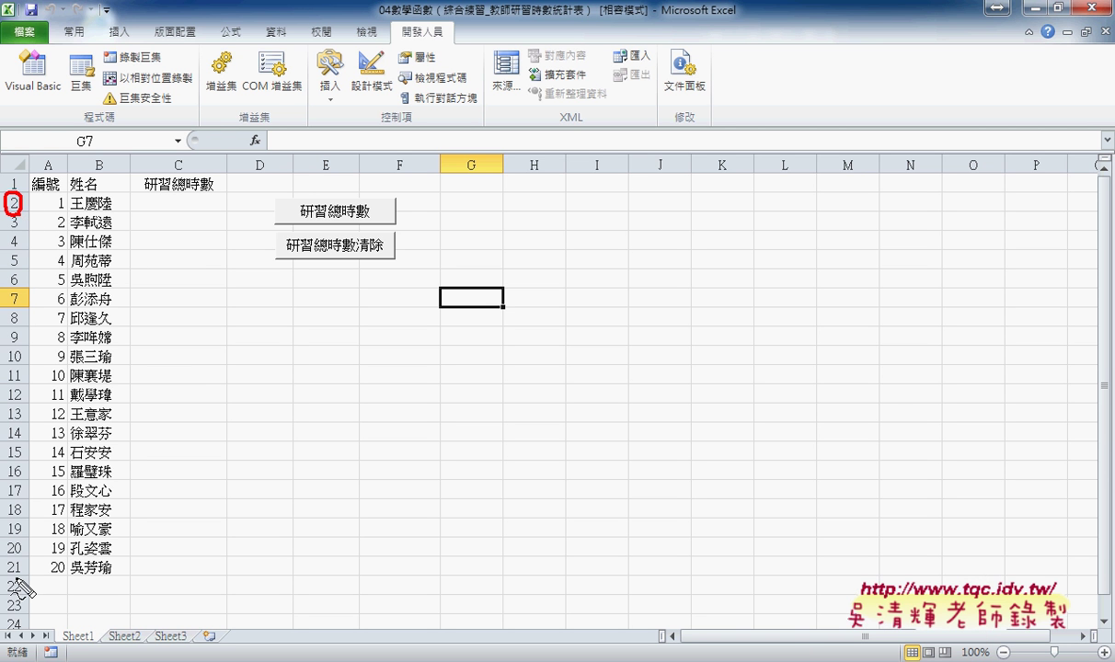
mouse_move(26, 558)
mouse_down()
mouse_move(13, 576)
mouse_move(29, 574)
mouse_move(26, 558)
mouse_up()
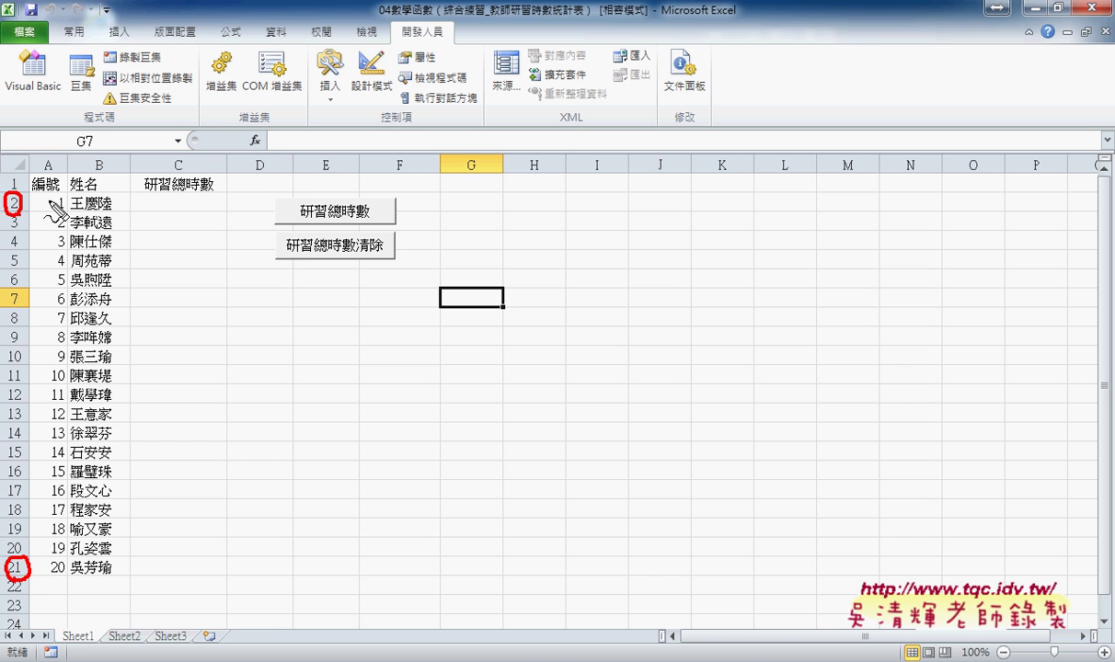
mouse_move(61, 210)
mouse_down()
mouse_move(44, 208)
mouse_move(39, 333)
mouse_up()
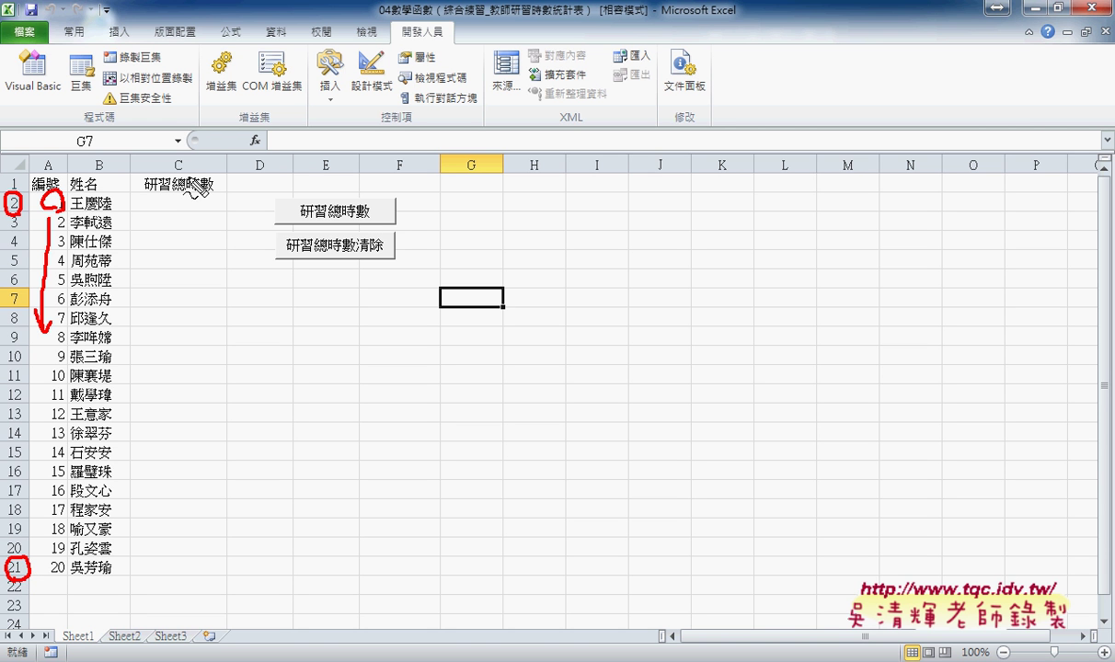
mouse_move(173, 167)
mouse_down()
mouse_move(197, 179)
mouse_move(174, 159)
mouse_up()
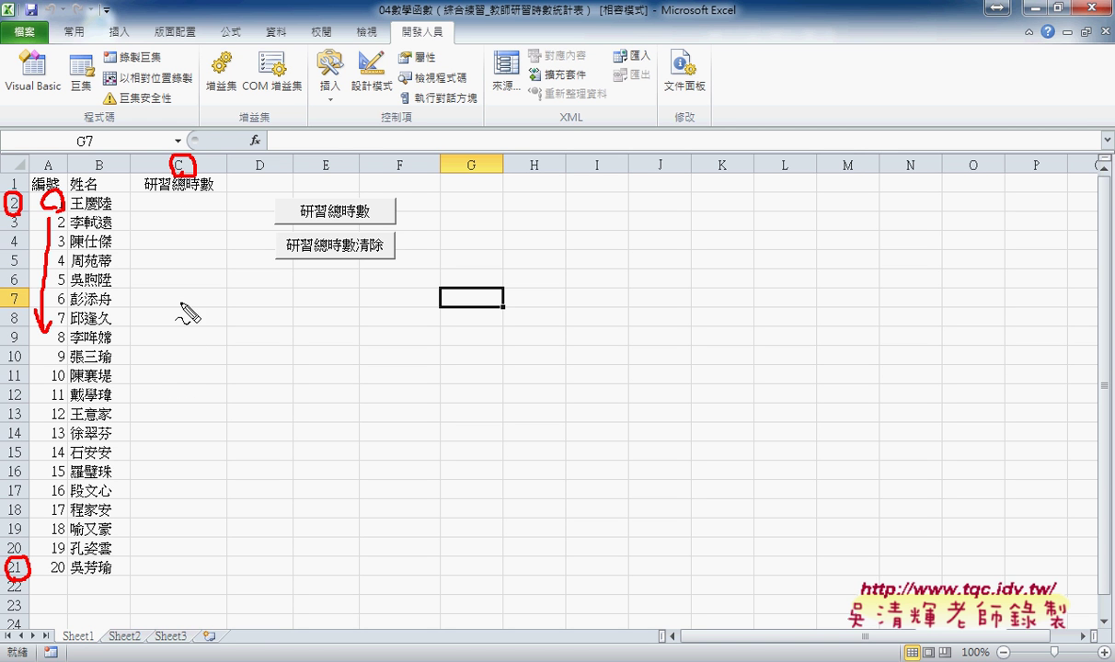
key(Escape)
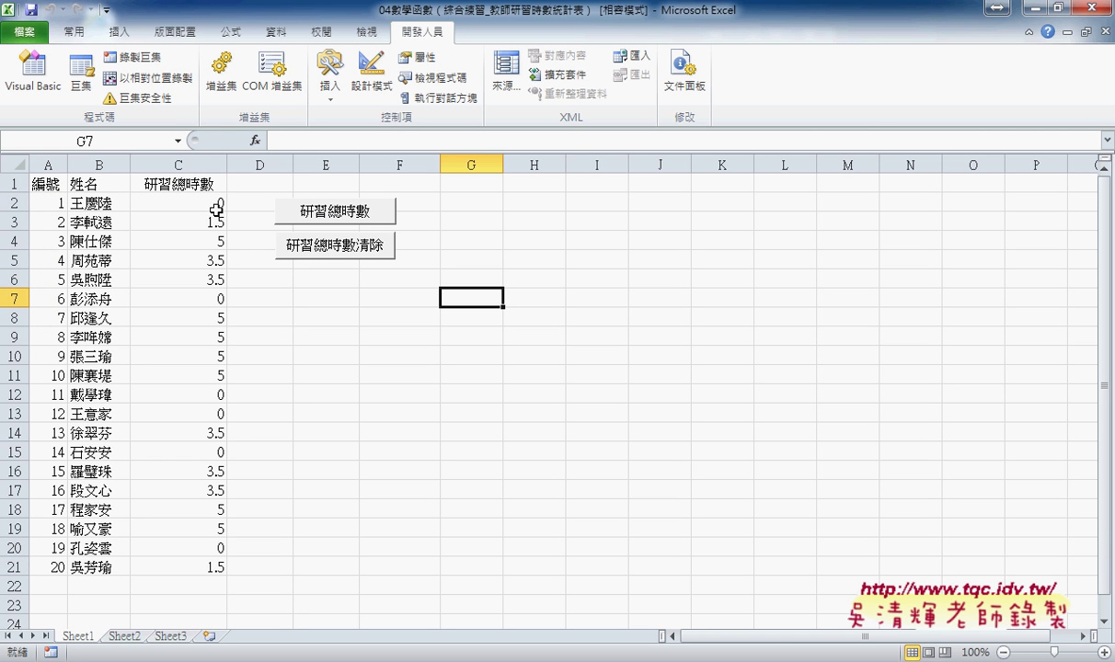
- Open cell C2 for editing and highlight its SUMIF formula in the formula bar
click(208, 199)
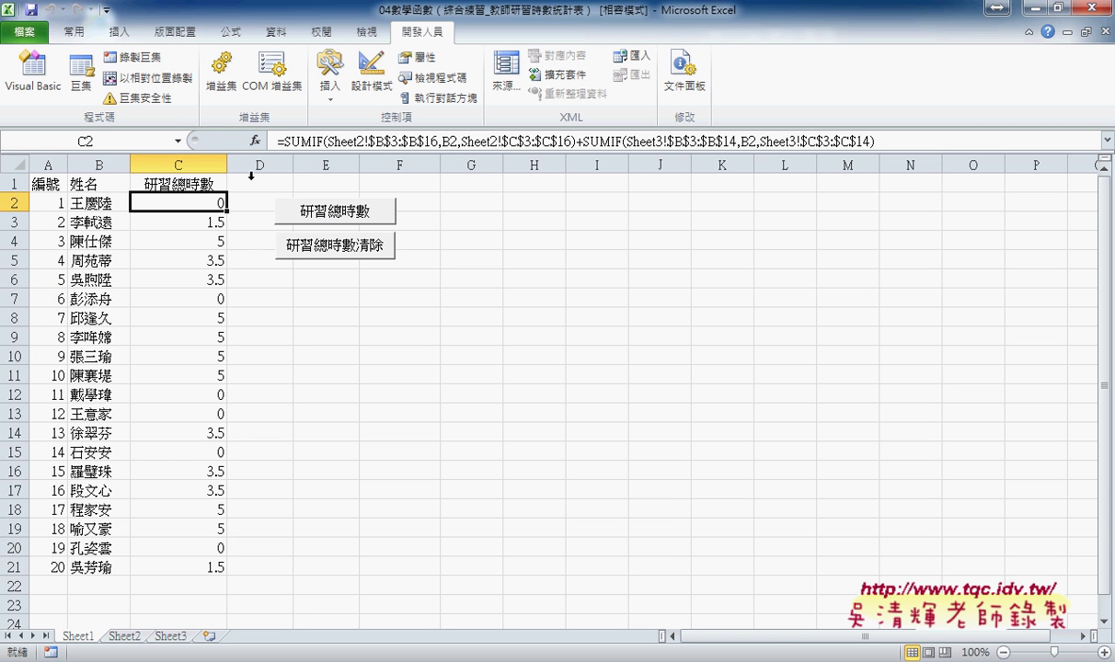
click(212, 223)
click(212, 199)
click(212, 223)
click(210, 199)
drag(269, 140, 879, 142)
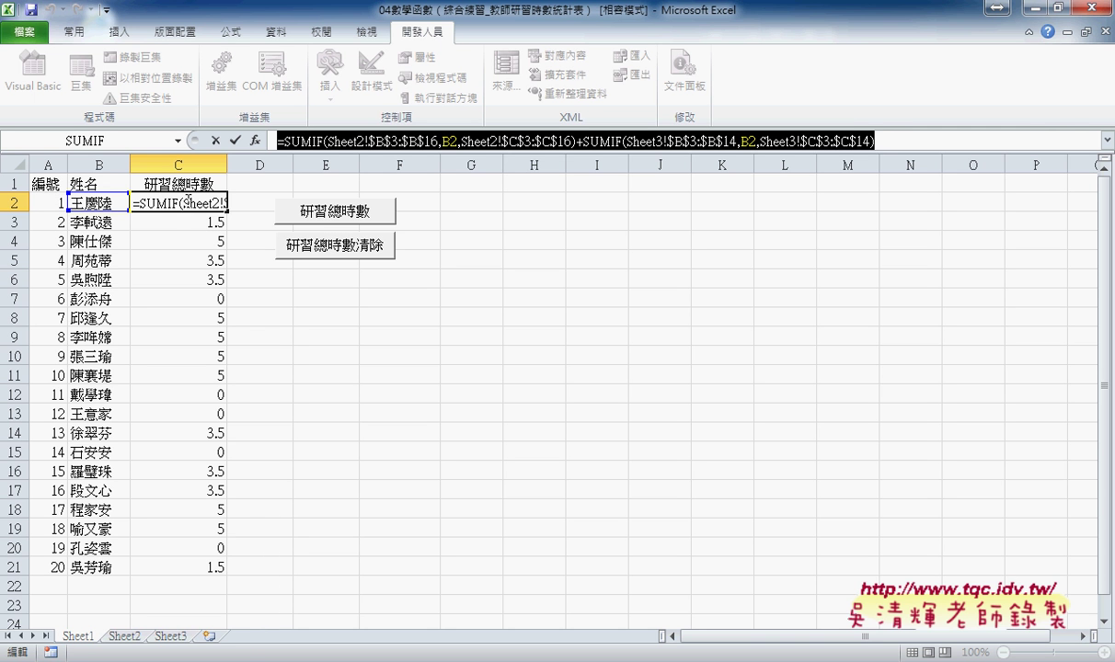
- Bring up 指定巨集 (Assign Macro) for the 研習總時數 button
click(210, 140)
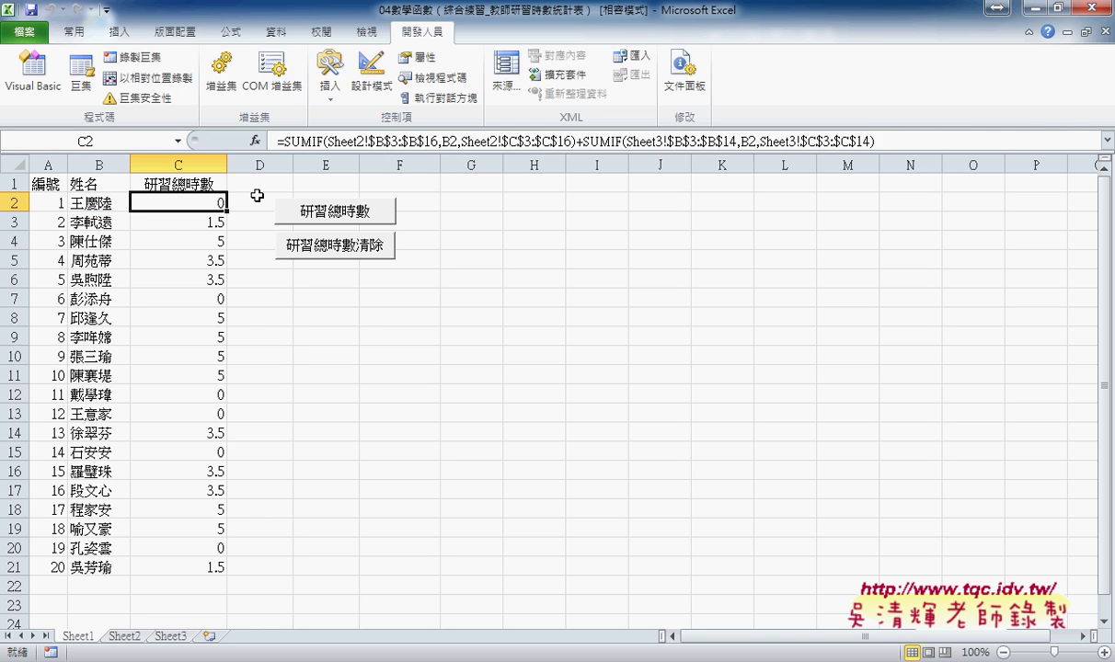
right_click(284, 210)
click(357, 356)
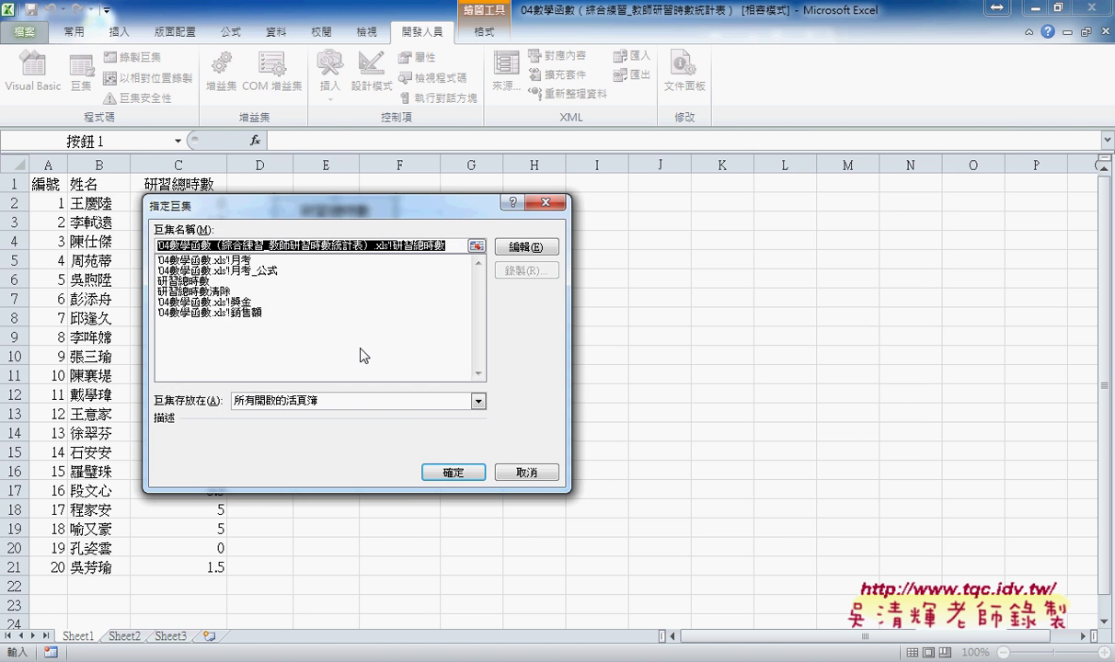
- Open the 研習總時數 macro's code from Assign Macro, positioned beside the sheet
drag(378, 205, 638, 224)
click(786, 264)
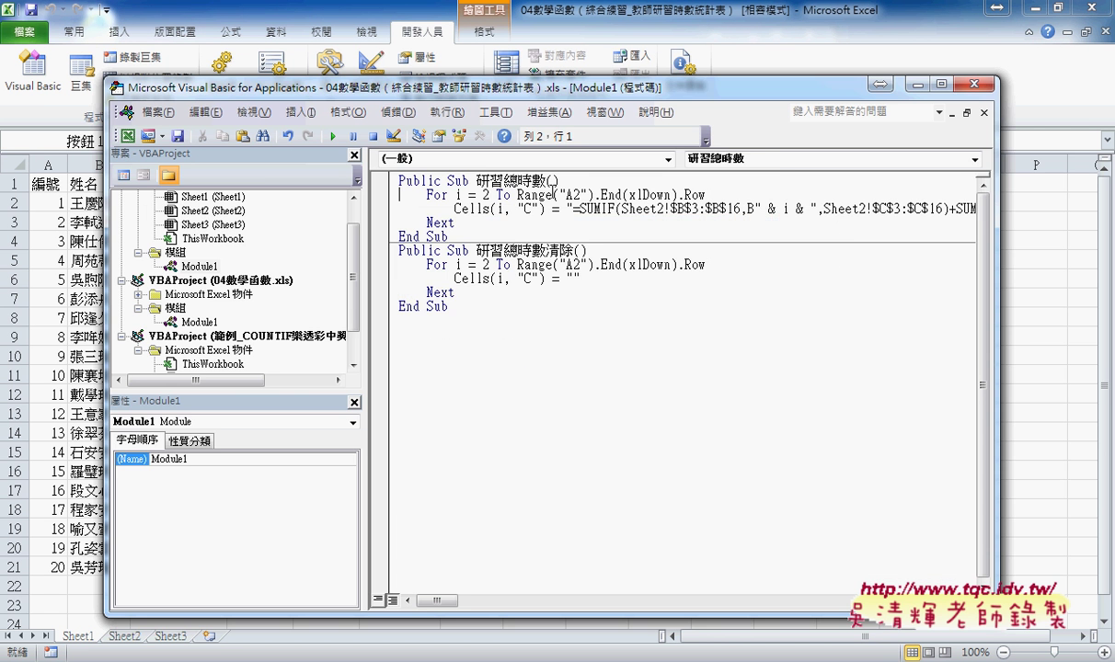
mouse_move(452, 59)
mouse_down()
mouse_move(603, 105)
mouse_move(666, 104)
mouse_up()
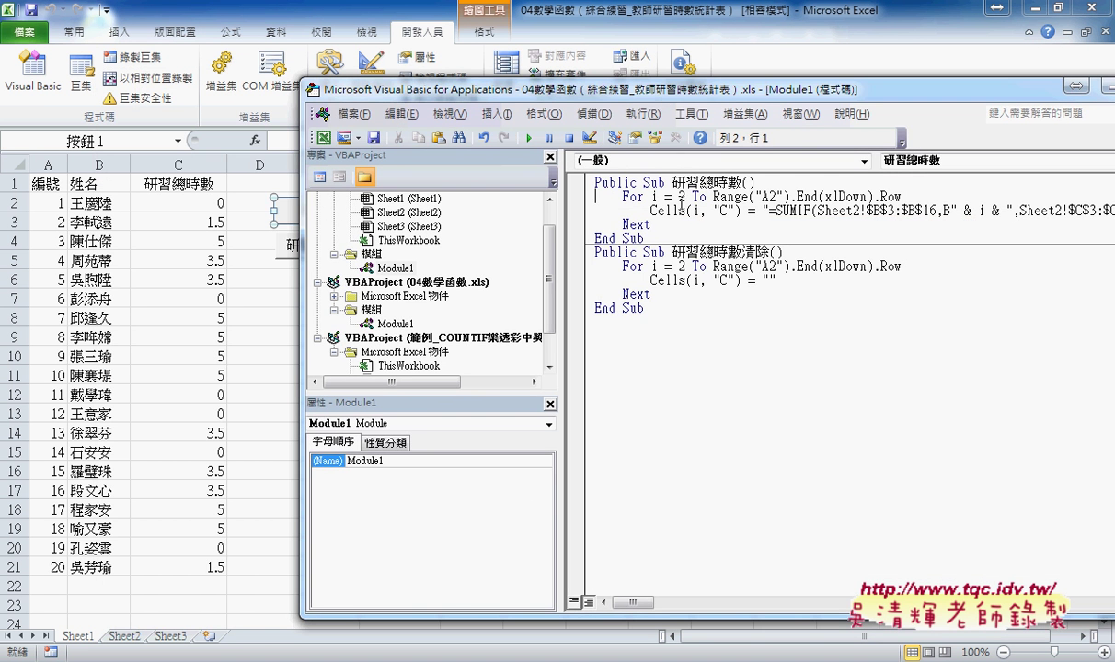
- Delete the SUMIF formula text from the Cells line, leaving "", then return to the worksheet
double_click(684, 196)
drag(714, 197, 855, 196)
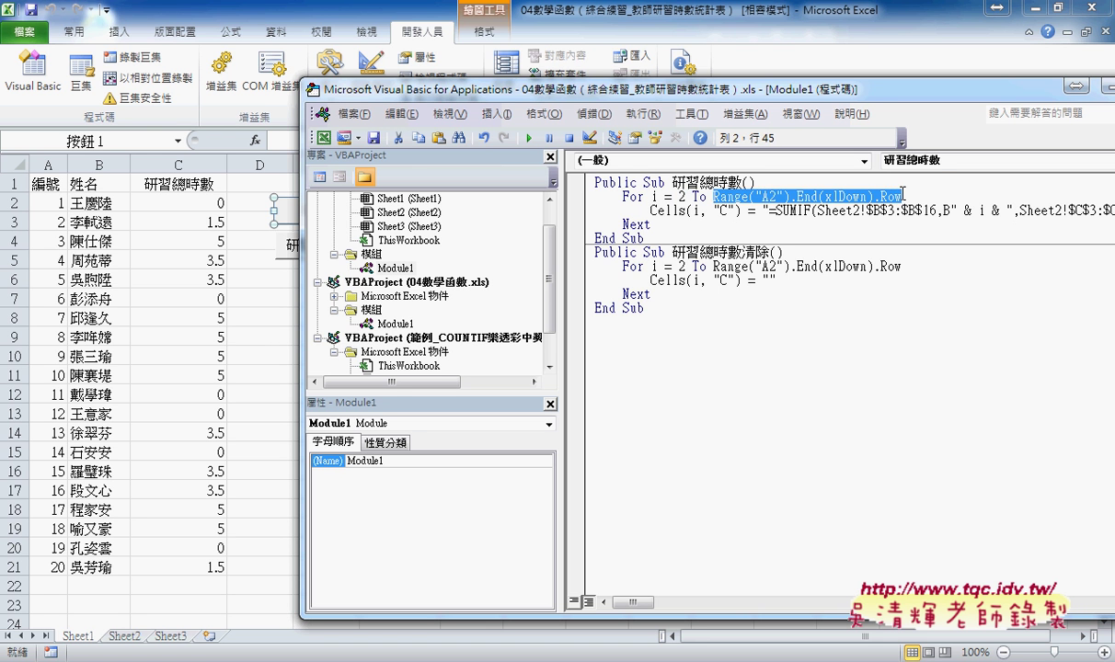
mouse_move(650, 223)
mouse_down()
mouse_move(633, 224)
mouse_move(736, 211)
mouse_move(1112, 212)
mouse_up()
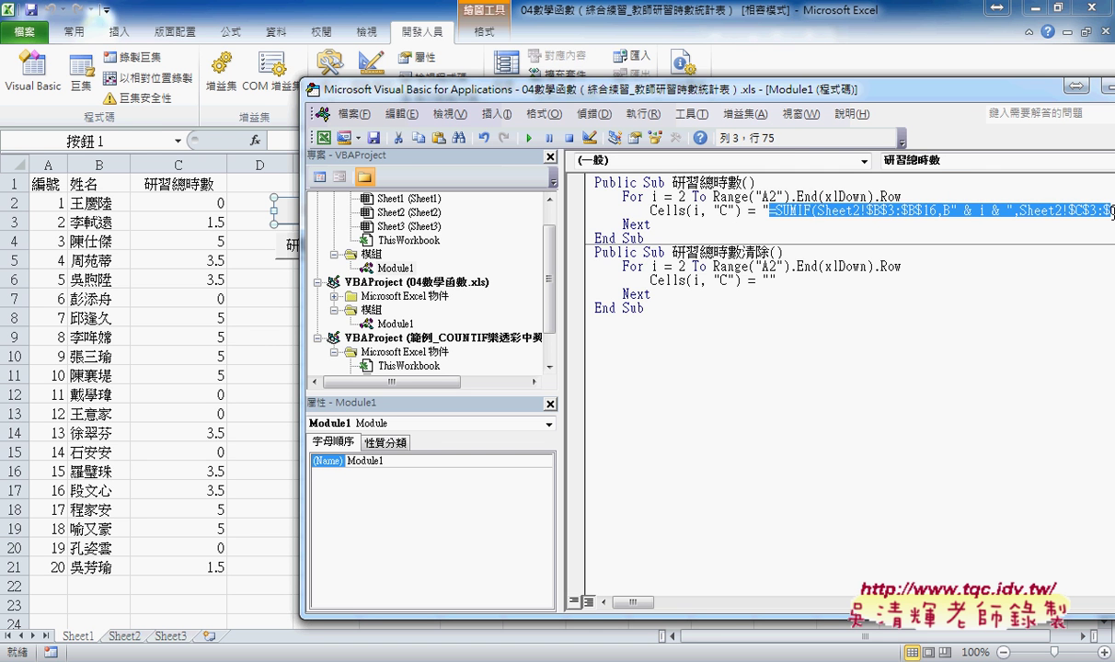
drag(1111, 212, 1112, 212)
key(Delete)
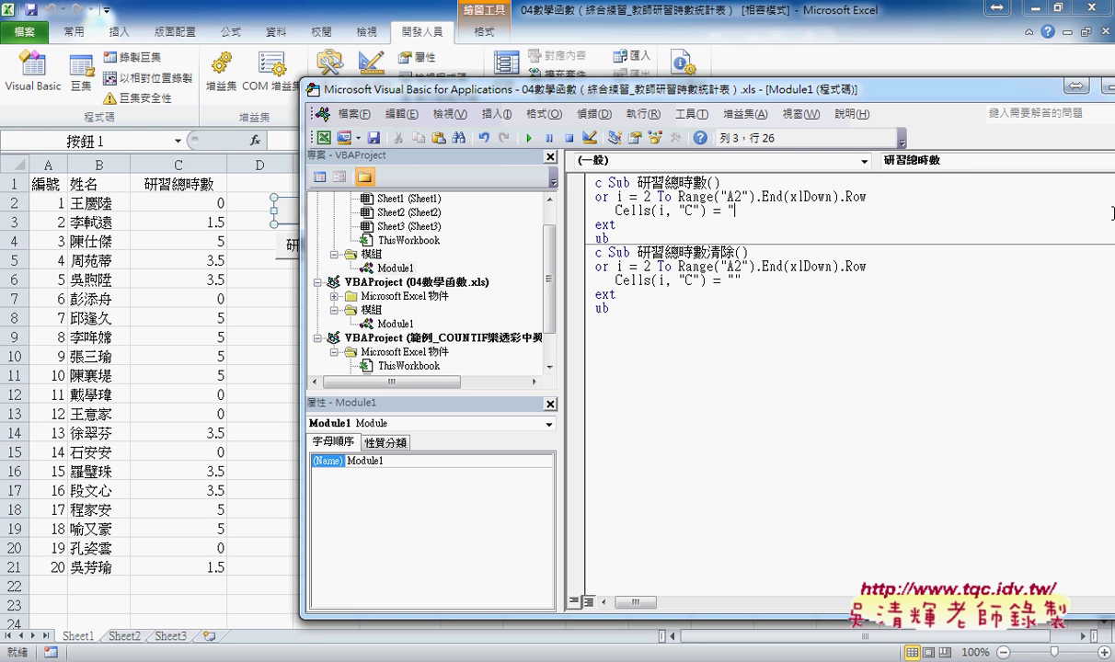
text(")
click(616, 291)
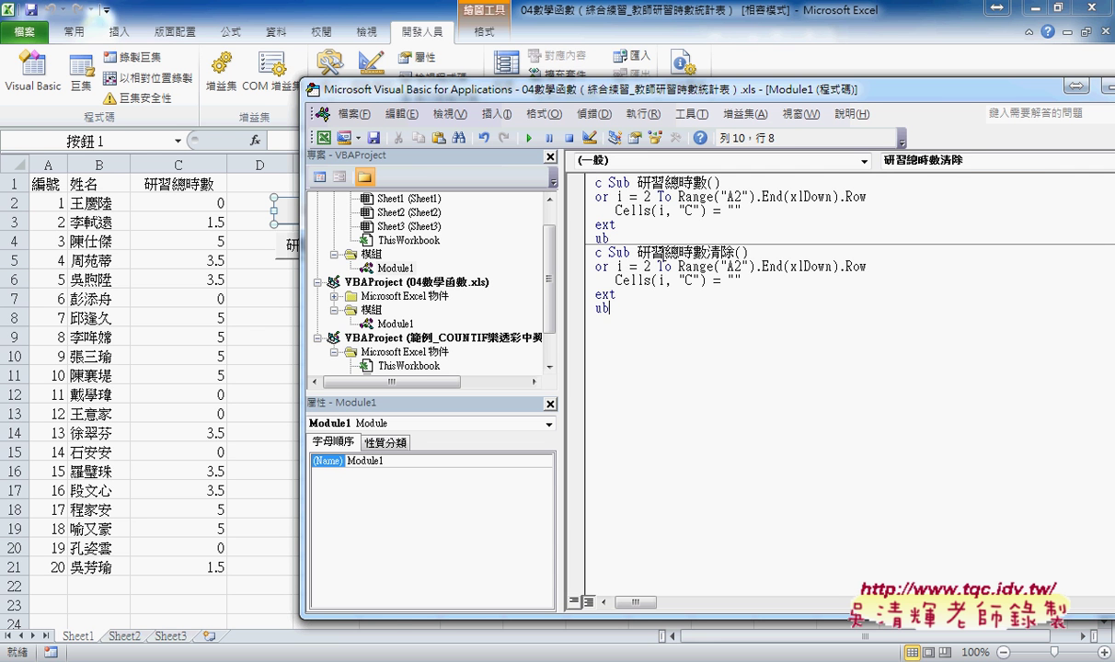
click(734, 210)
click(143, 197)
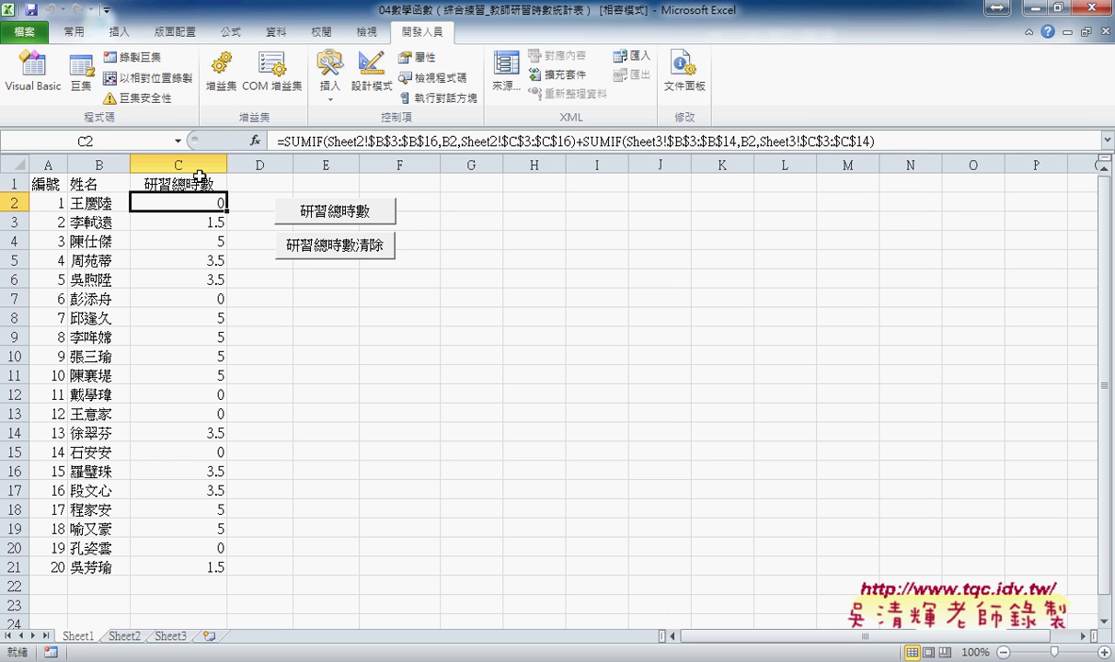
- Highlight the first SUMIF(...) part of C2's formula, then bring the VBA code window forward
drag(278, 141, 961, 143)
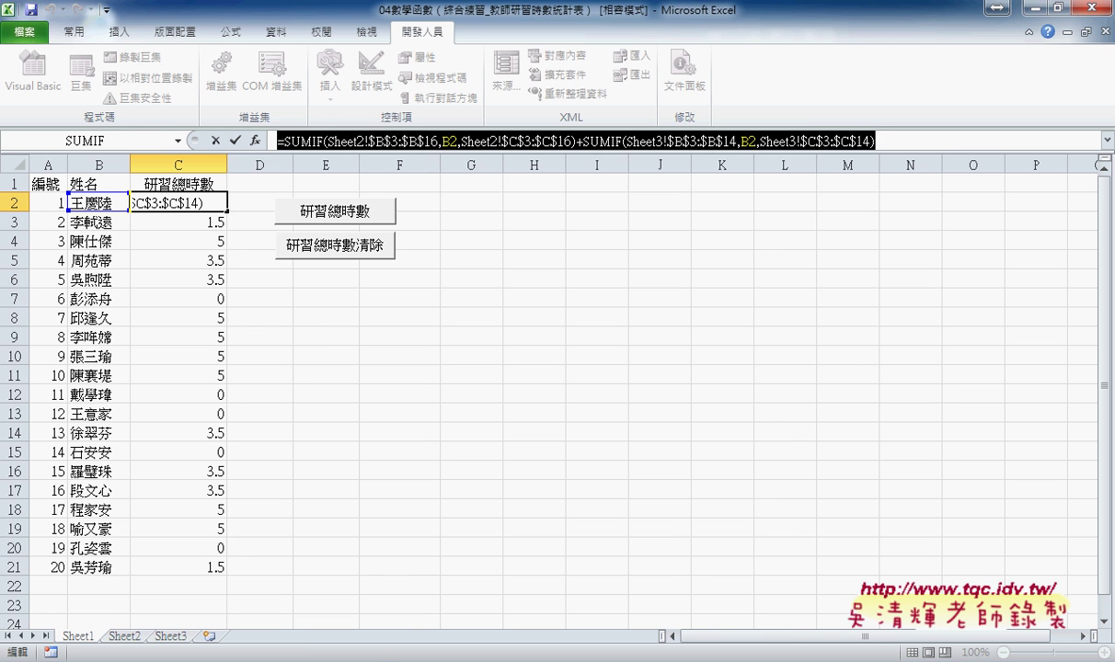
key(alt+Tab)
click(214, 140)
key(alt+Tab)
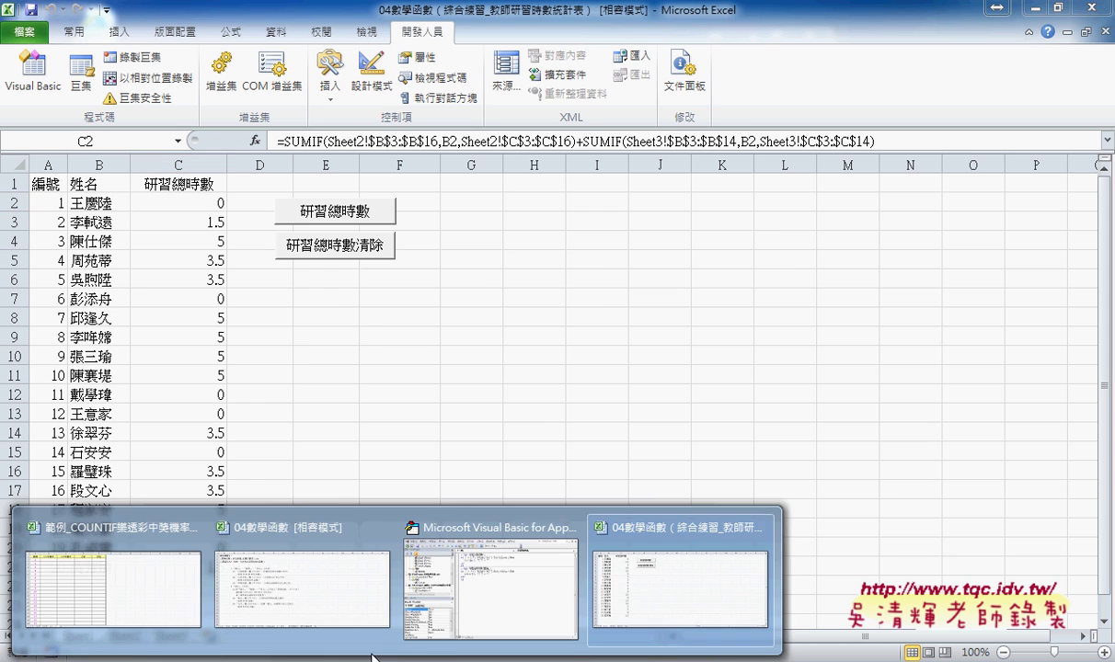